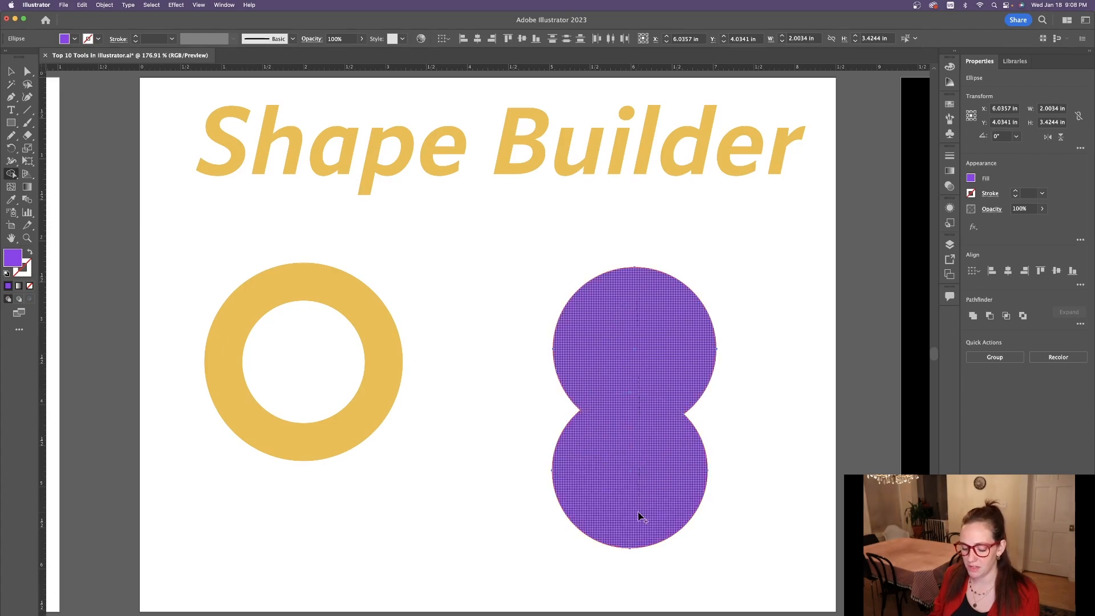
Move the merged purple shape up and left toward the yellow ring with the Selection tool.
{"action": "key", "text": "v"}
{"action": "left_click_drag", "start_coordinate": [638, 446], "coordinate": [469, 409]}
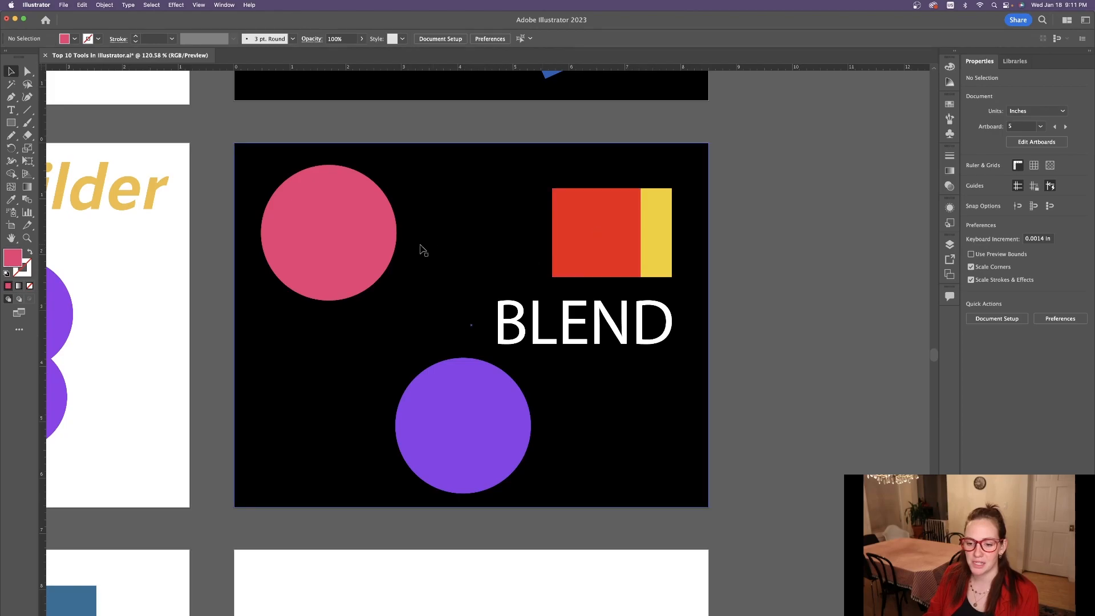
Make a blend between the pink circle and the purple circle on the black BLEND artboard.
{"action": "left_click", "coordinate": [320, 228]}
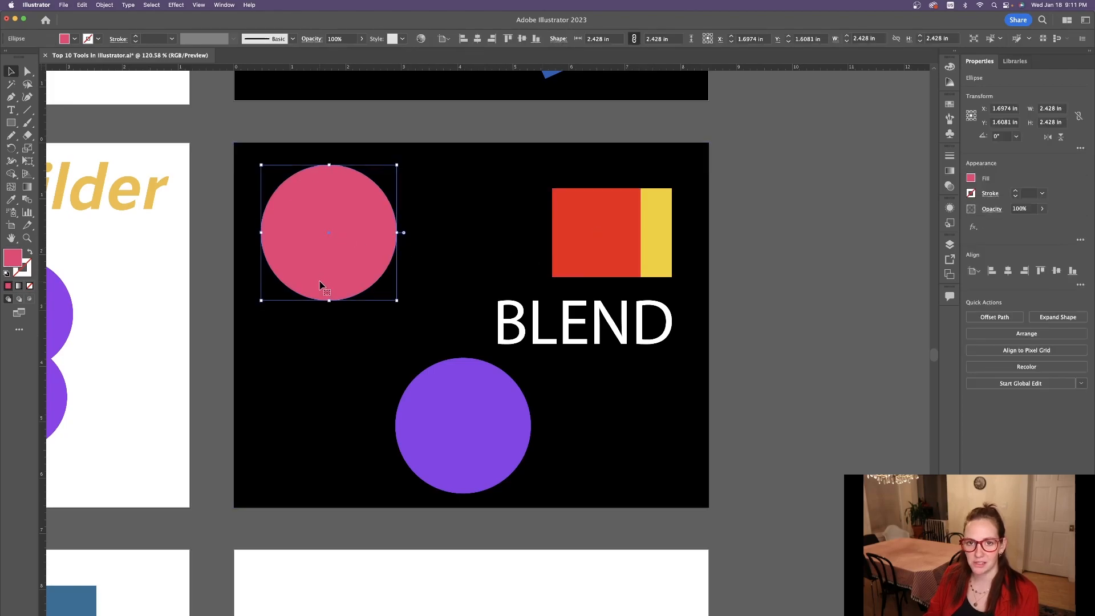
{"action": "left_click", "coordinate": [464, 421], "text": "shift"}
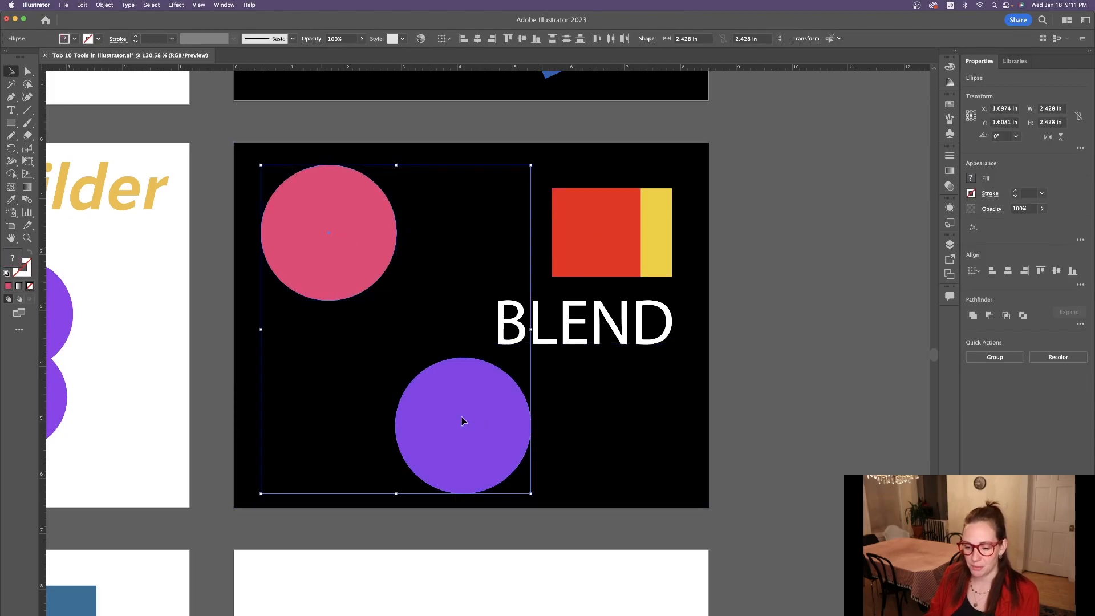
{"action": "left_click", "coordinate": [103, 5]}
{"action": "mouse_move", "coordinate": [134, 276]}
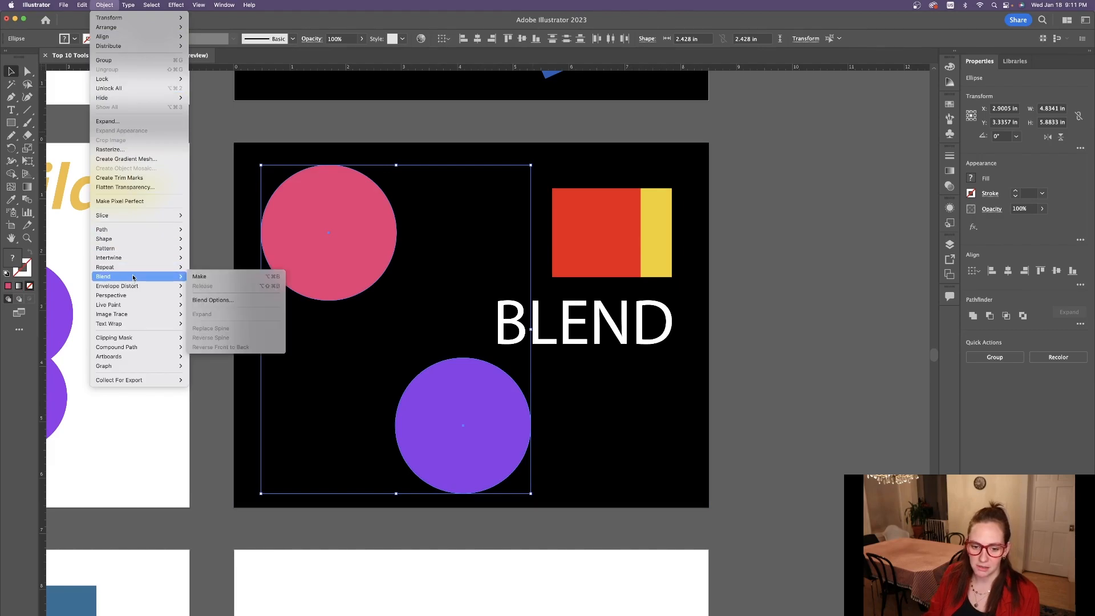
{"action": "left_click", "coordinate": [210, 282]}
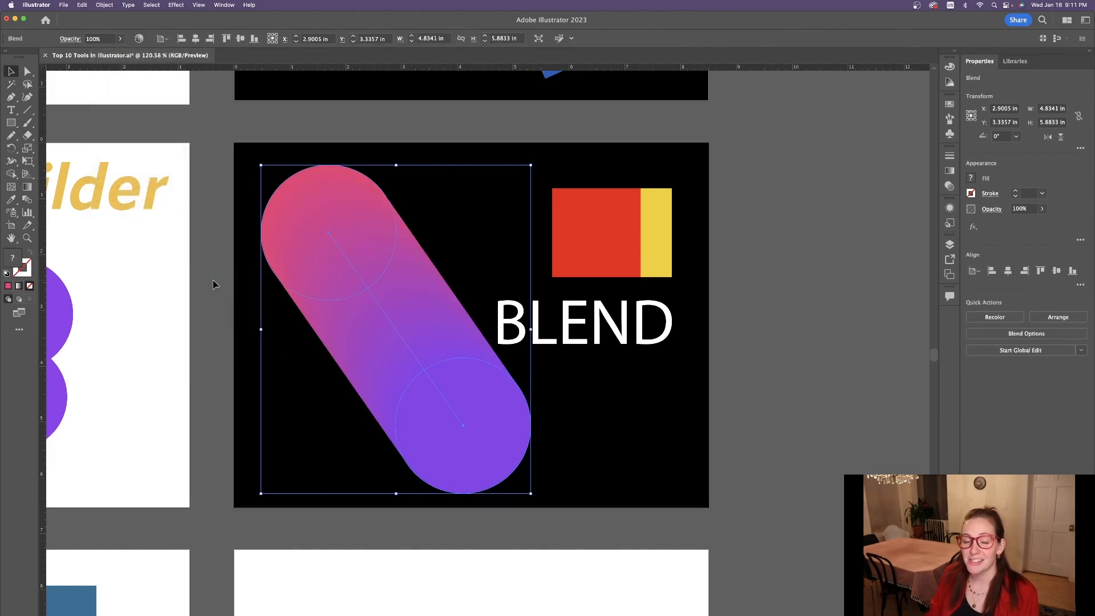
Reshape the blend with the Direct Selection tool by moving its purple end's spine anchor far outward and back toward the pink end.
{"action": "scroll", "coordinate": [211, 282], "scroll_direction": "left", "scroll_amount": 1}
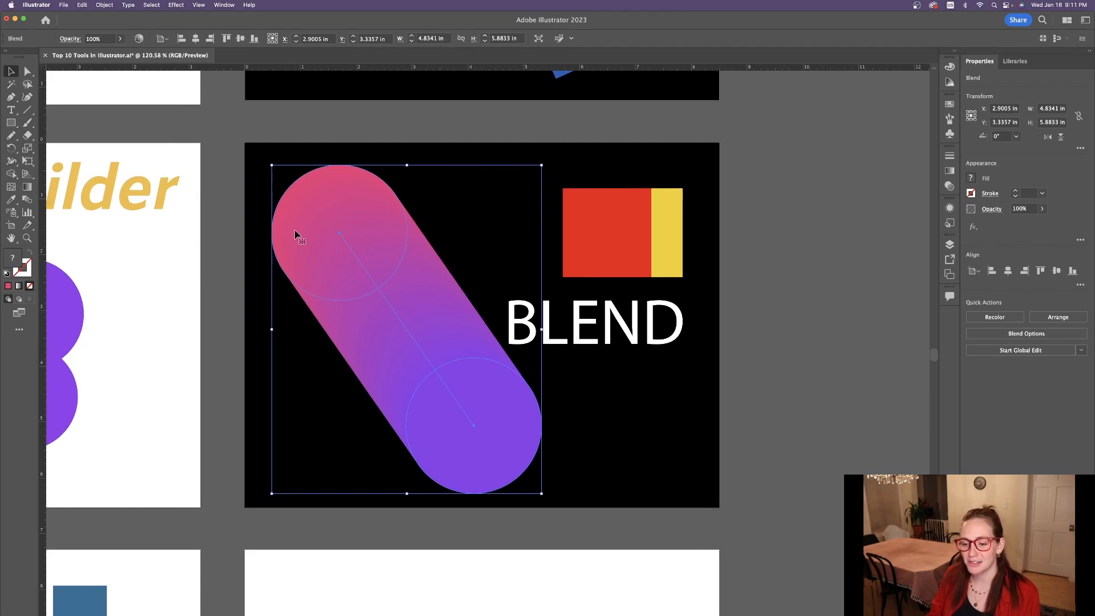
{"action": "key", "text": "a"}
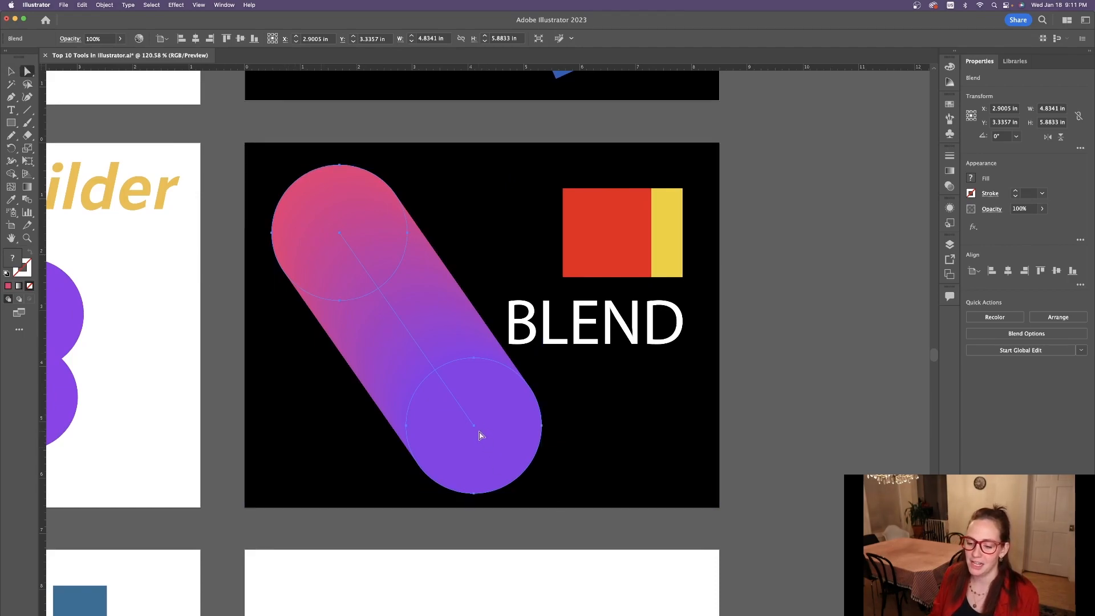
{"action": "left_click_drag", "start_coordinate": [474, 430], "coordinate": [897, 459]}
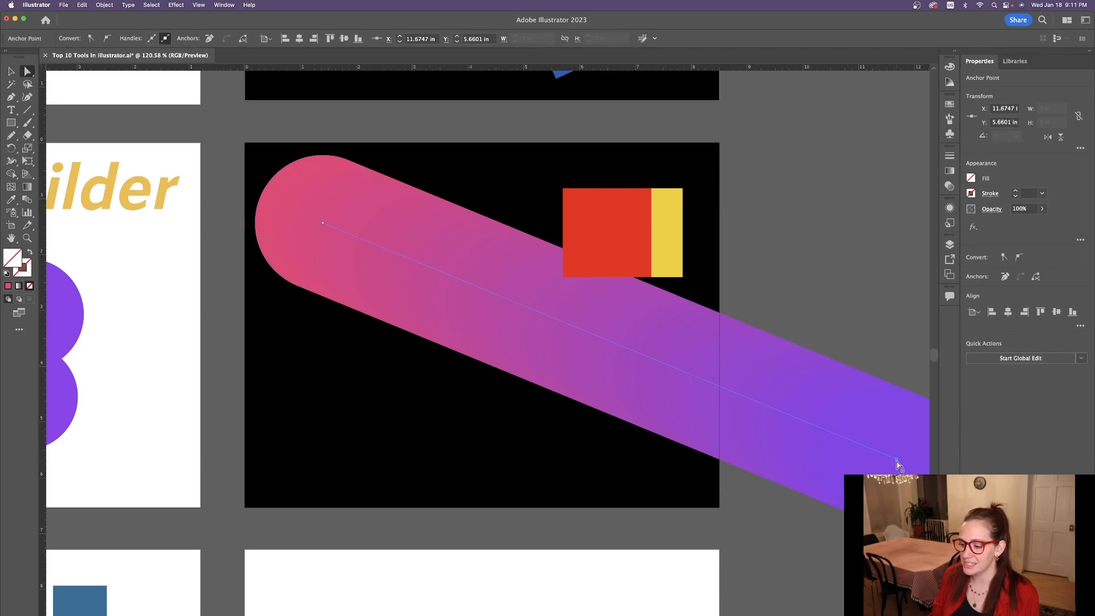
{"action": "left_click_drag", "start_coordinate": [897, 460], "coordinate": [390, 251]}
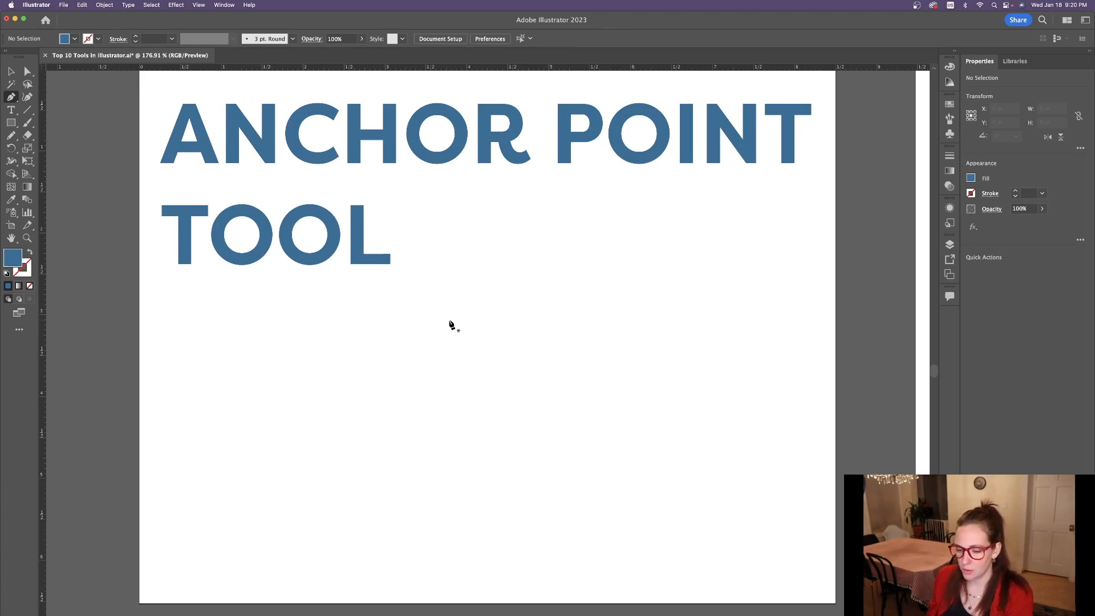
Draw a closed trapezoid about 3.2 in wide and 1 in high below the ANCHOR POINT TOOL title with the Pen tool.
{"action": "left_click", "coordinate": [345, 404]}
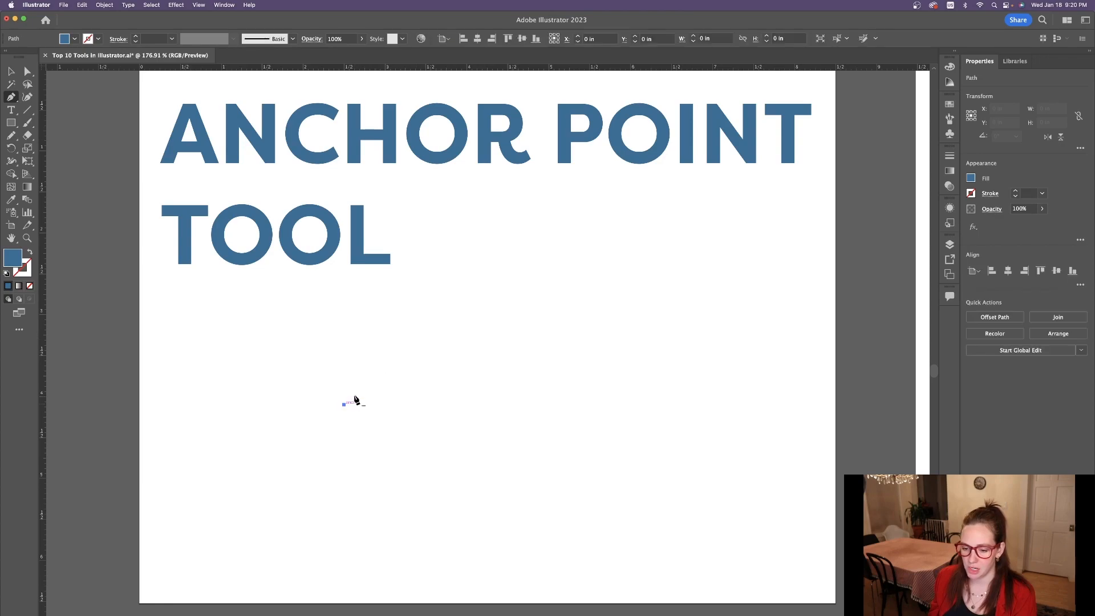
{"action": "left_click", "coordinate": [404, 325]}
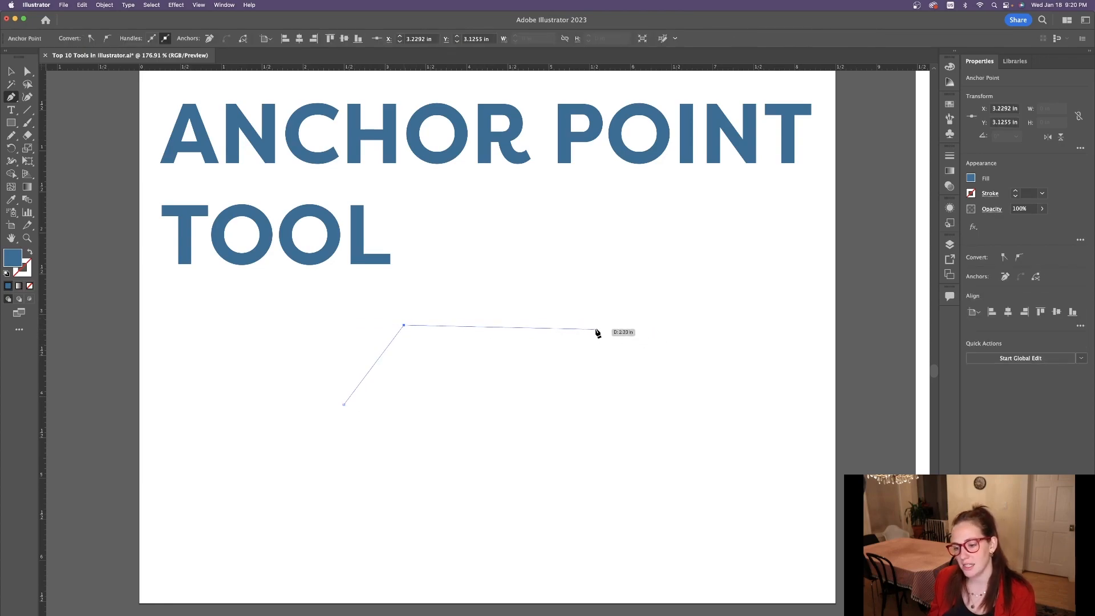
{"action": "left_click", "coordinate": [546, 327]}
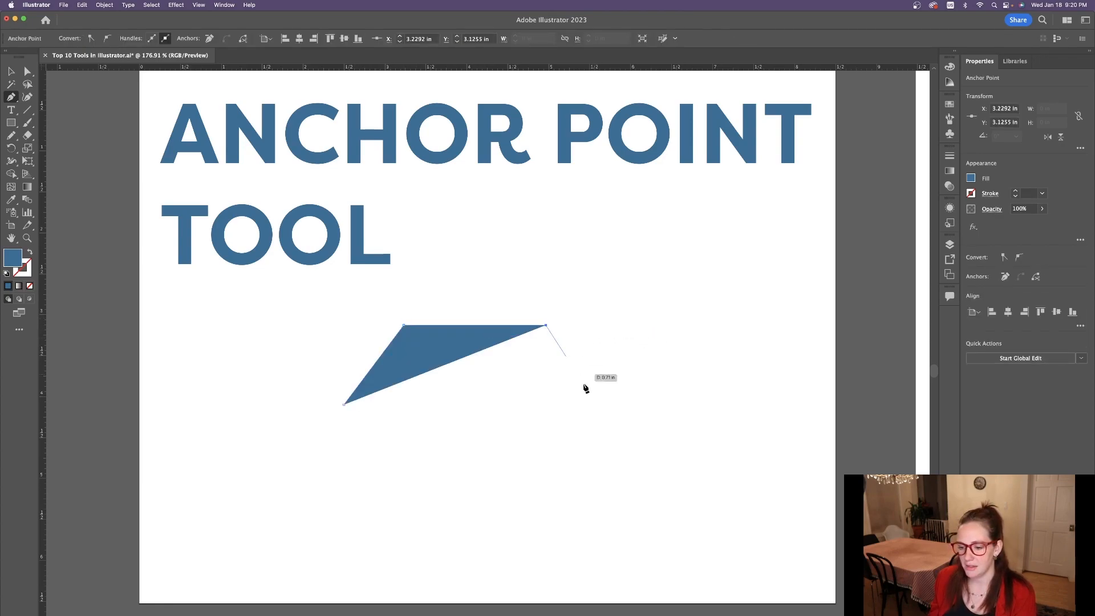
{"action": "left_click", "coordinate": [608, 404]}
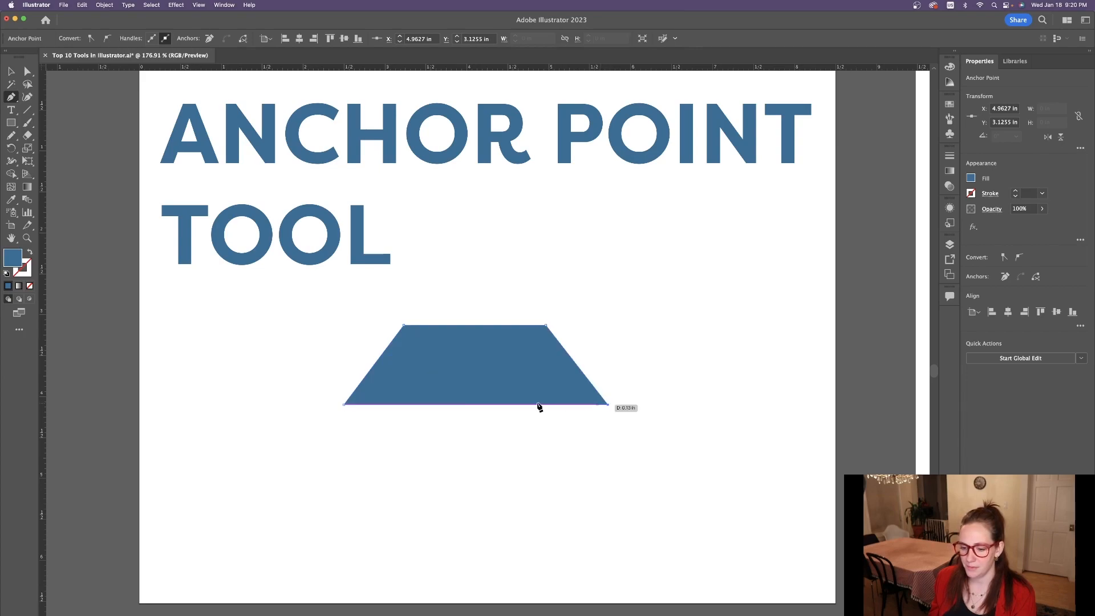
{"action": "left_click", "coordinate": [344, 404]}
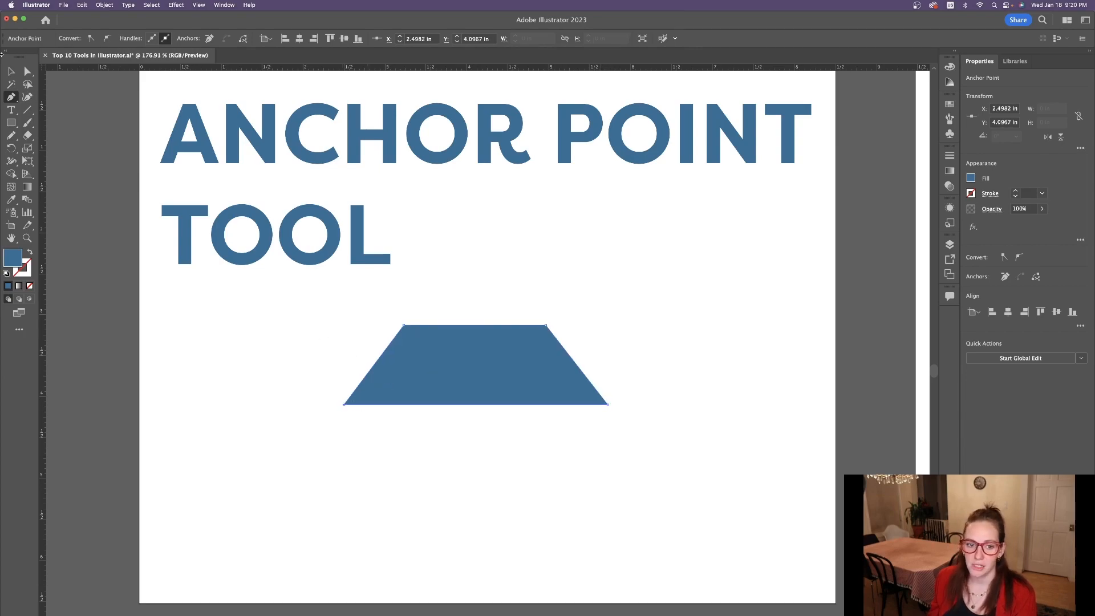
Curve the trapezoid's top edge and both slanted sides outward into a cloud shape with the Anchor Point tool.
{"action": "left_click", "coordinate": [12, 98]}
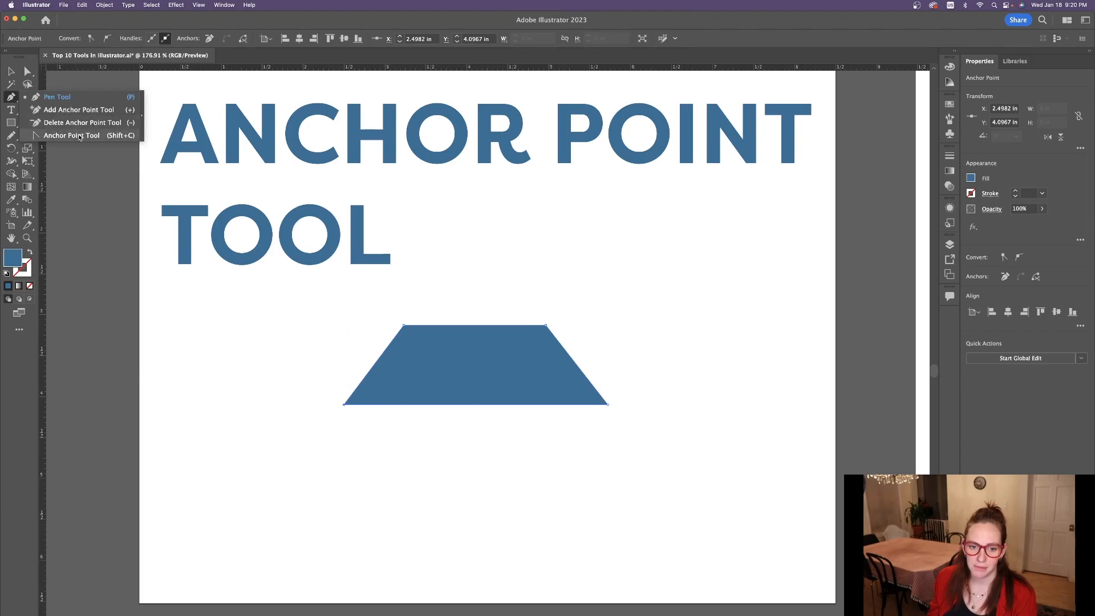
{"action": "left_click", "coordinate": [72, 136]}
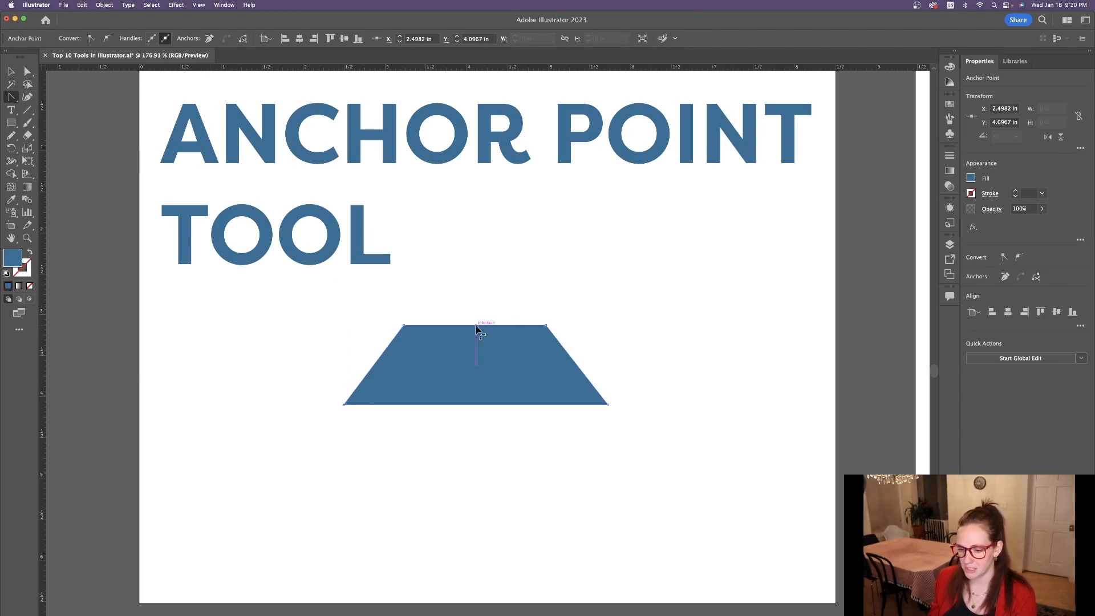
{"action": "left_click_drag", "start_coordinate": [474, 328], "coordinate": [473, 296]}
{"action": "left_click_drag", "start_coordinate": [576, 369], "coordinate": [599, 351]}
{"action": "left_click_drag", "start_coordinate": [375, 369], "coordinate": [354, 306]}
Inspect the direction handles at the cloud's upper-right anchor point with the Direct Selection tool, and deselect the shape.
{"action": "key", "text": "a"}
{"action": "left_click", "coordinate": [545, 326]}
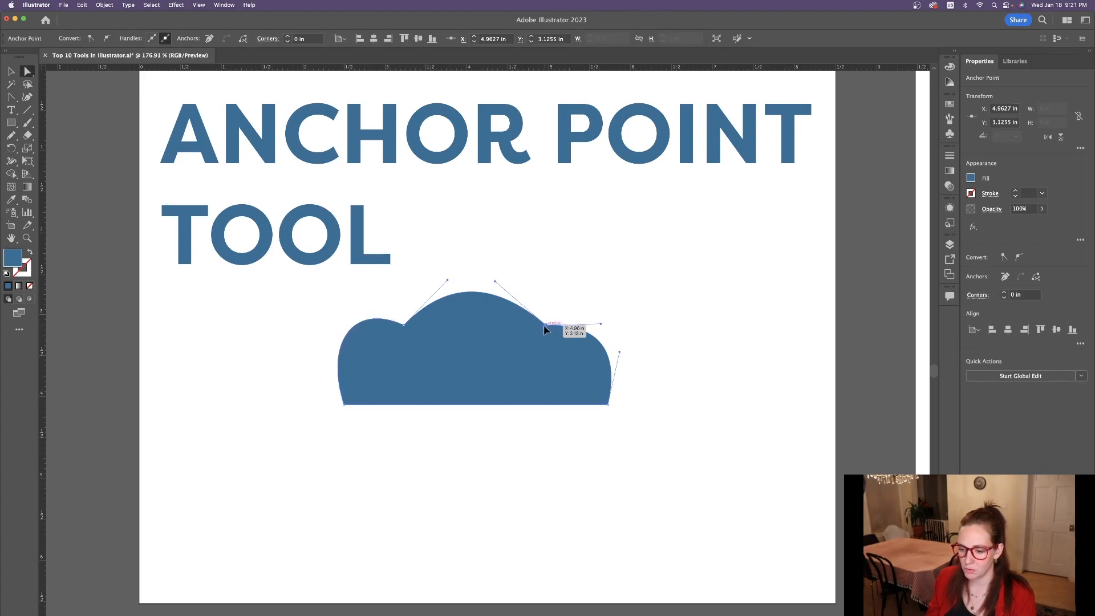
{"action": "left_click", "coordinate": [582, 490]}
{"action": "scroll", "coordinate": [366, 450], "scroll_direction": "up", "scroll_amount": 1}
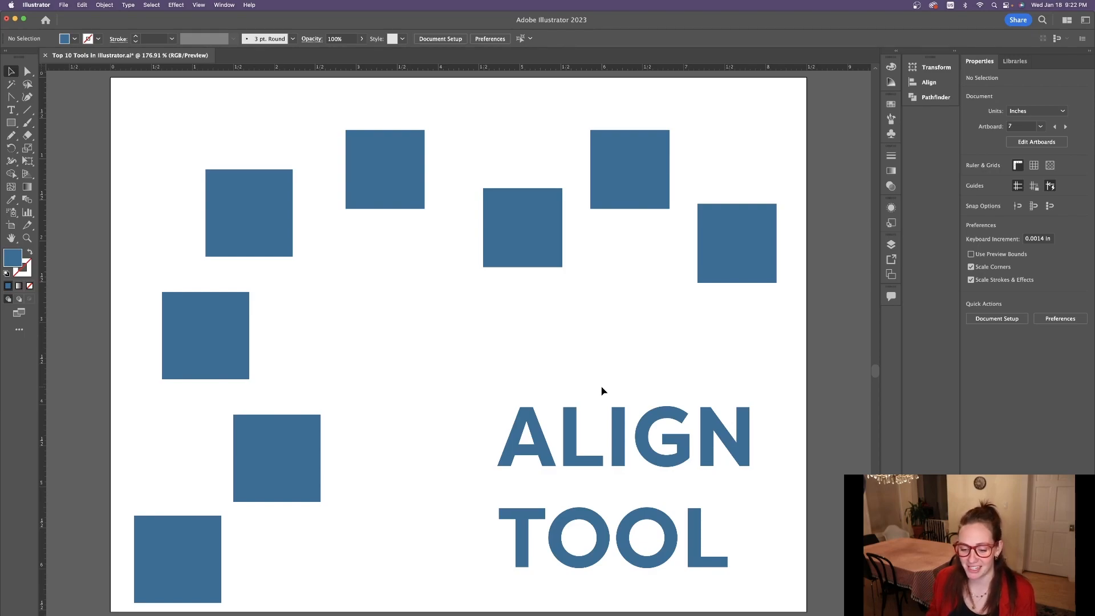
Align the four squares along the artboard's left side by their horizontal centers and distribute them vertically by center.
{"action": "scroll", "coordinate": [603, 391], "scroll_direction": "down", "scroll_amount": 3}
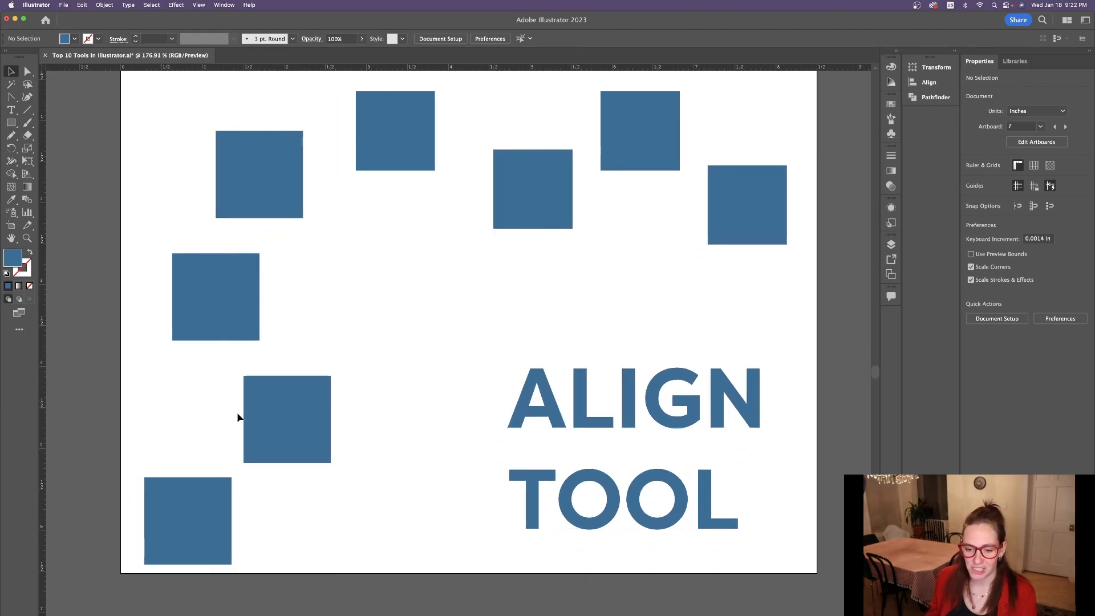
{"action": "left_click_drag", "start_coordinate": [277, 531], "coordinate": [328, 564]}
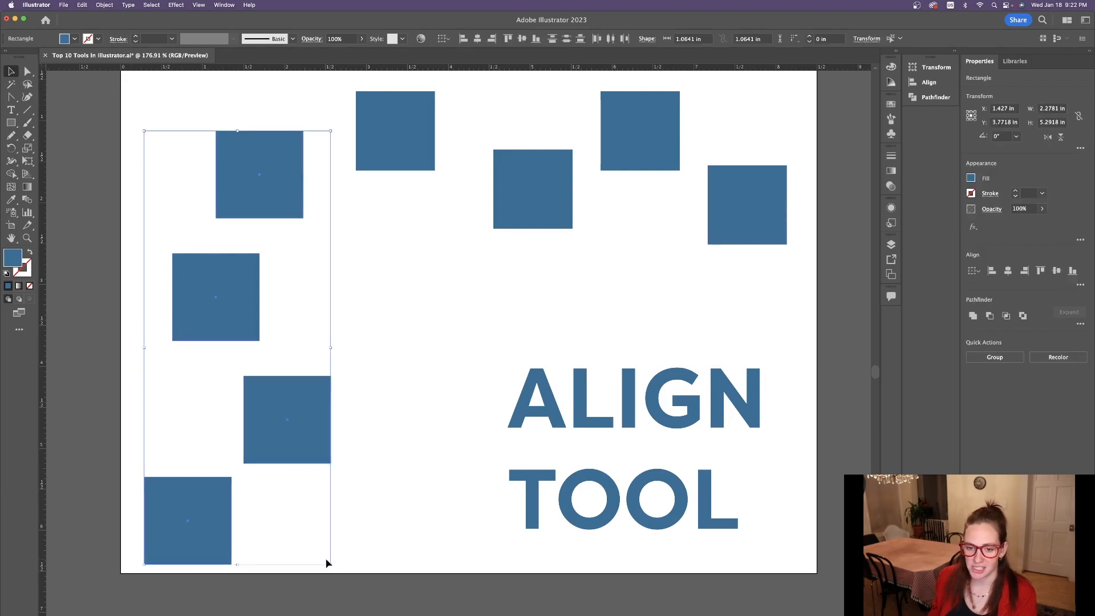
{"action": "left_click", "coordinate": [1008, 272]}
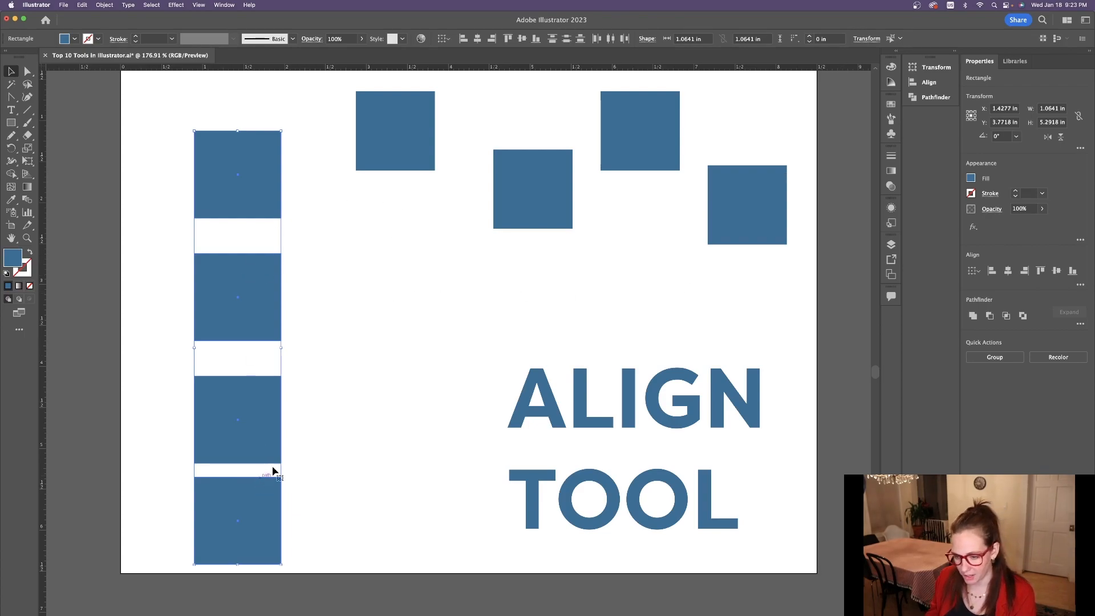
{"action": "left_click", "coordinate": [1079, 286]}
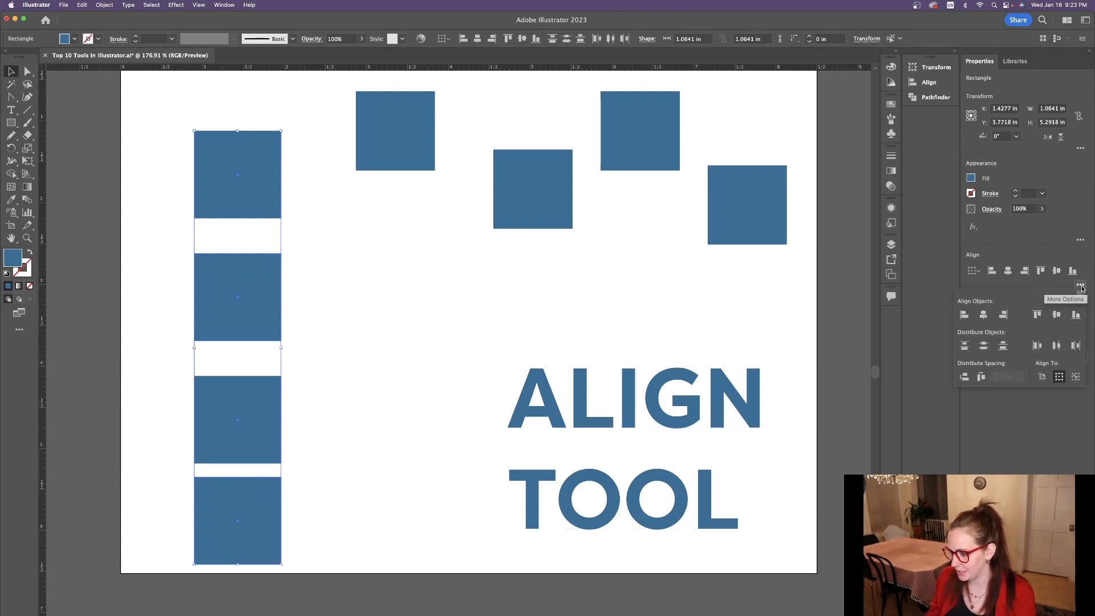
{"action": "left_click", "coordinate": [986, 348]}
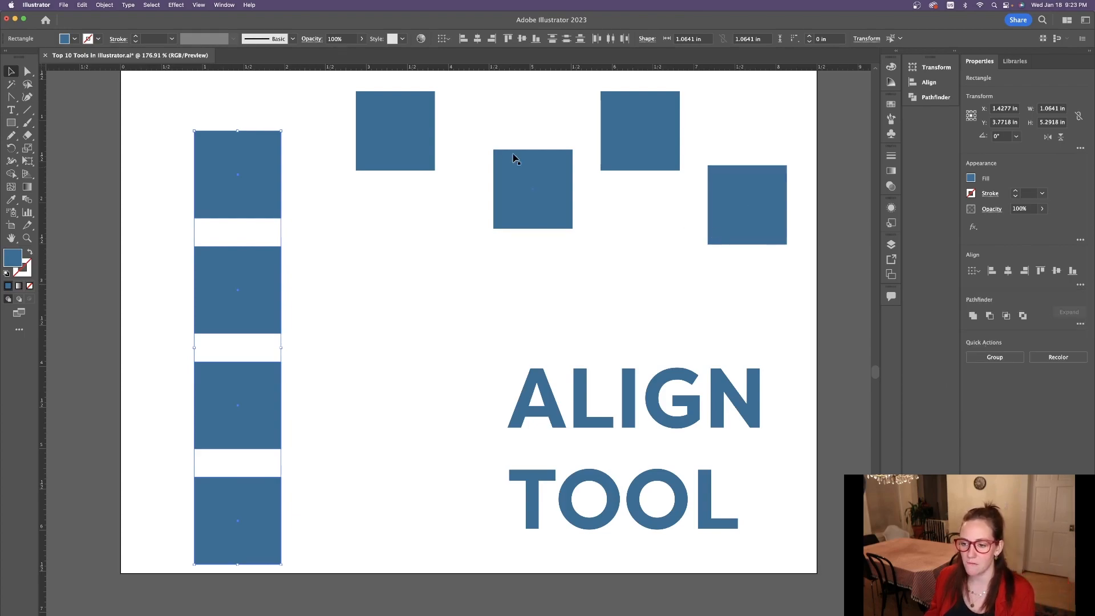
Align the four smaller squares across the artboard's top by their vertical centers and distribute them horizontally by center.
{"action": "left_click", "coordinate": [385, 178]}
{"action": "left_click_drag", "start_coordinate": [344, 99], "coordinate": [774, 255]}
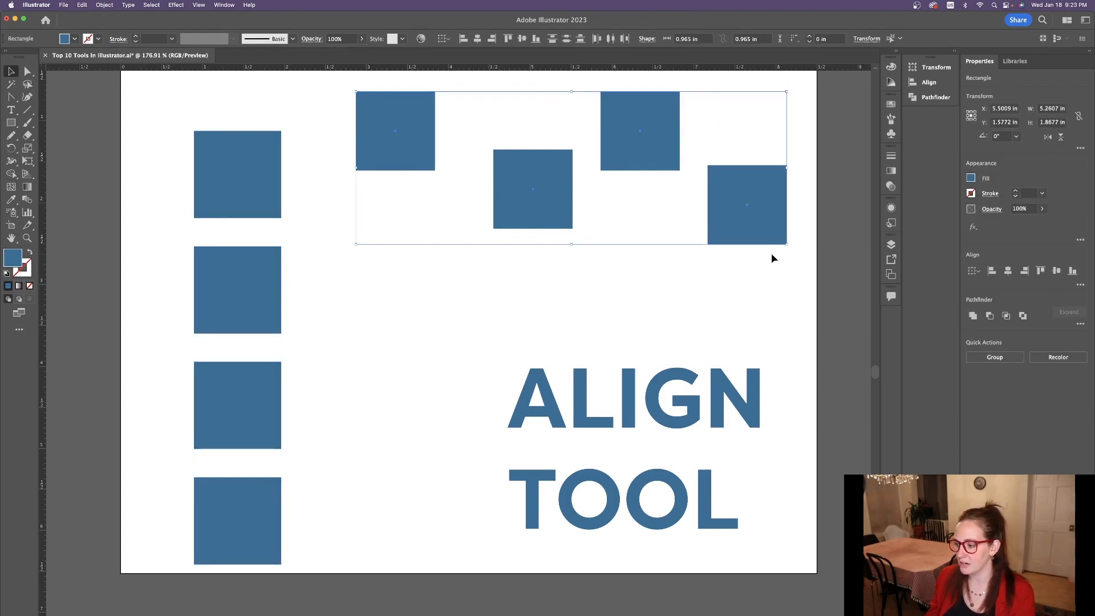
{"action": "left_click", "coordinate": [1057, 271]}
{"action": "left_click", "coordinate": [1080, 285]}
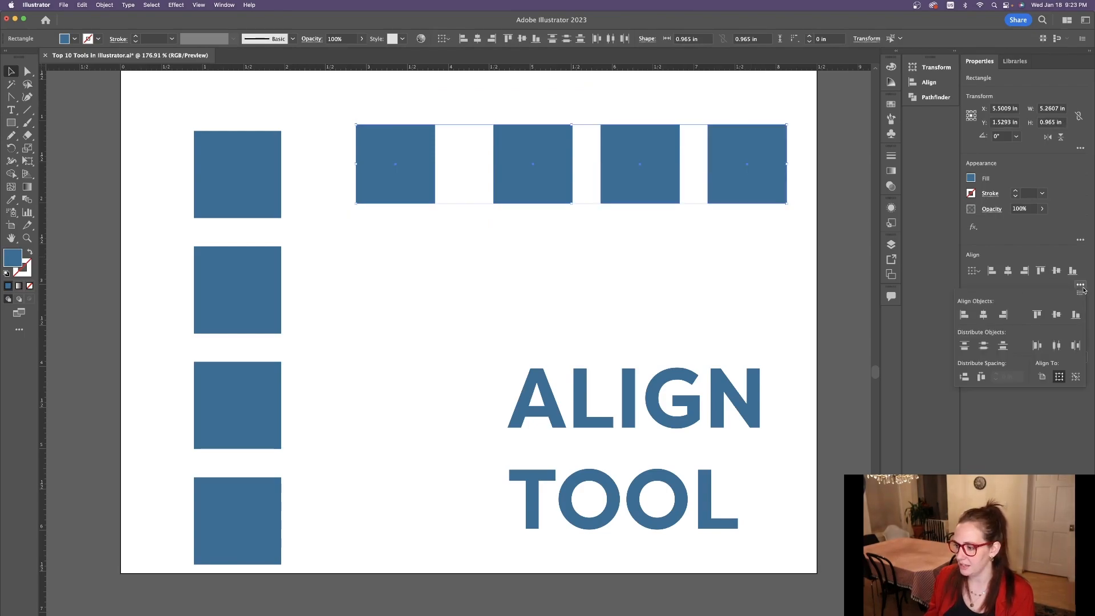
{"action": "left_click", "coordinate": [1056, 345]}
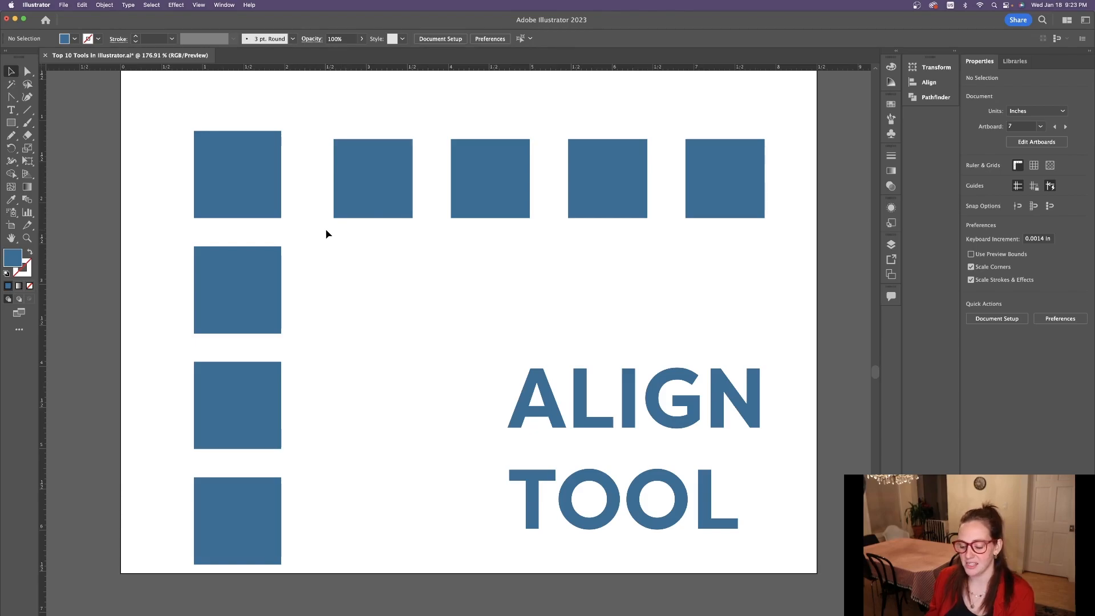
Apply the blue ring's 9 pt stroke and empty fill to the pink circle with the Eyedropper tool.
{"action": "key", "text": "super+minus"}
{"action": "key", "text": "super+minus"}
{"action": "key", "text": "super+minus"}
{"action": "key", "text": "super+minus"}
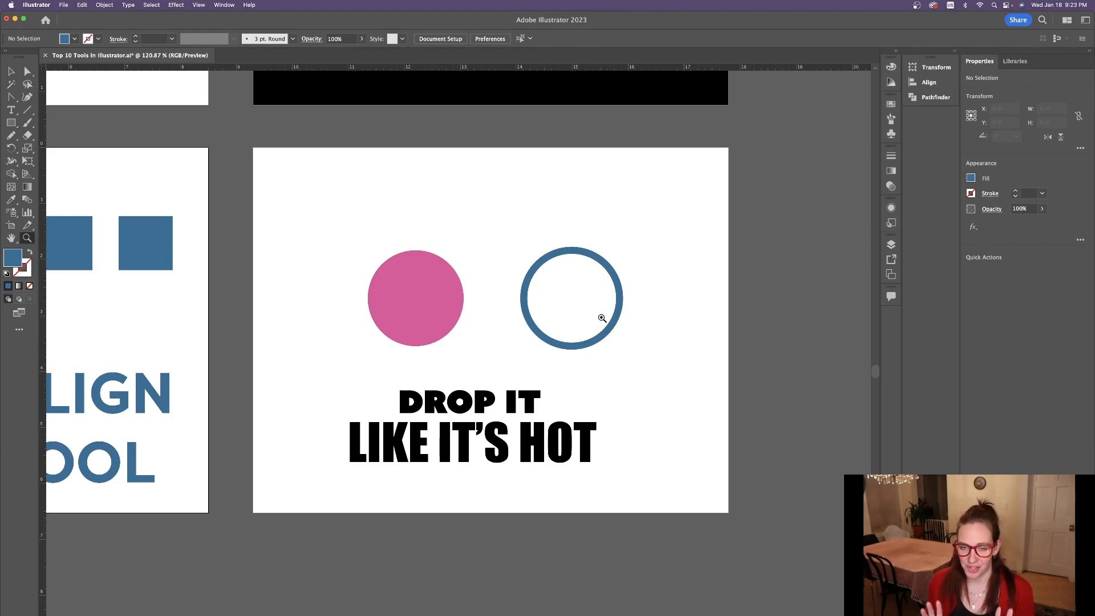
{"action": "key", "text": "v"}
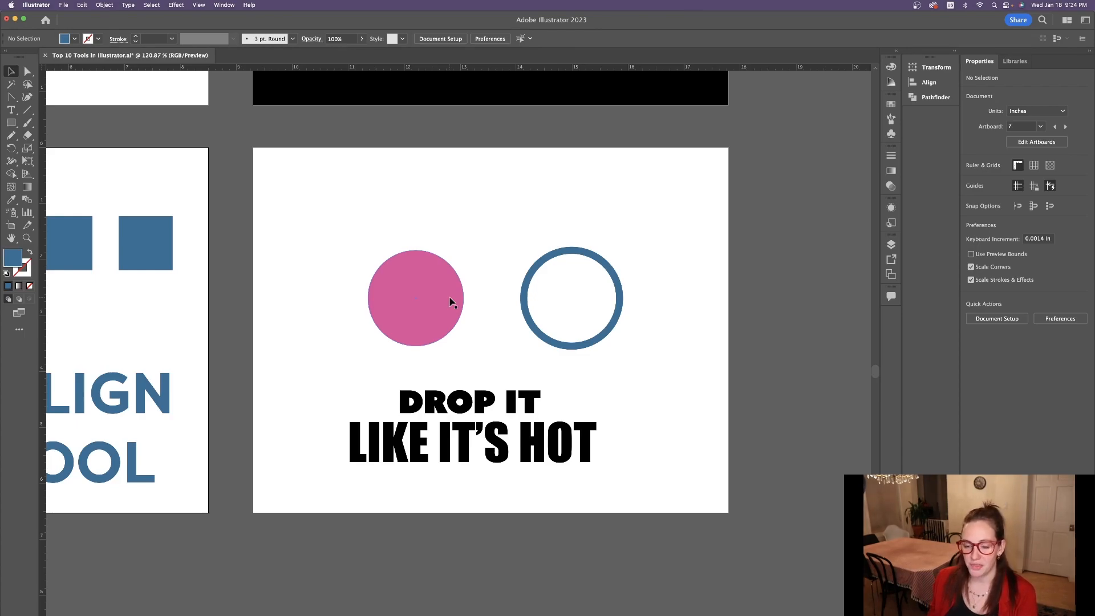
{"action": "left_click", "coordinate": [439, 299]}
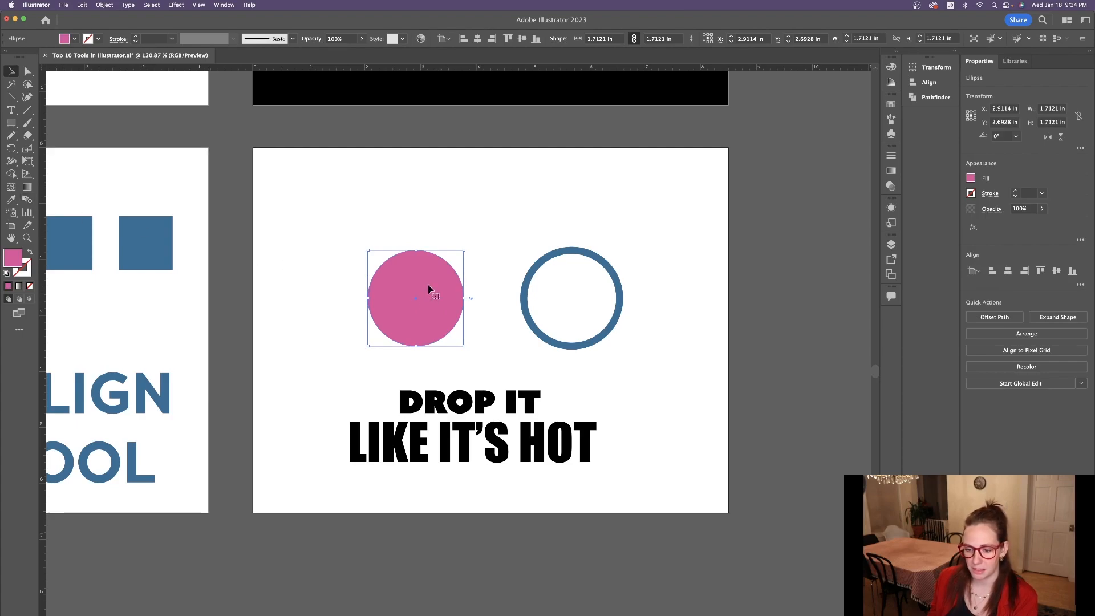
{"action": "left_click", "coordinate": [12, 201]}
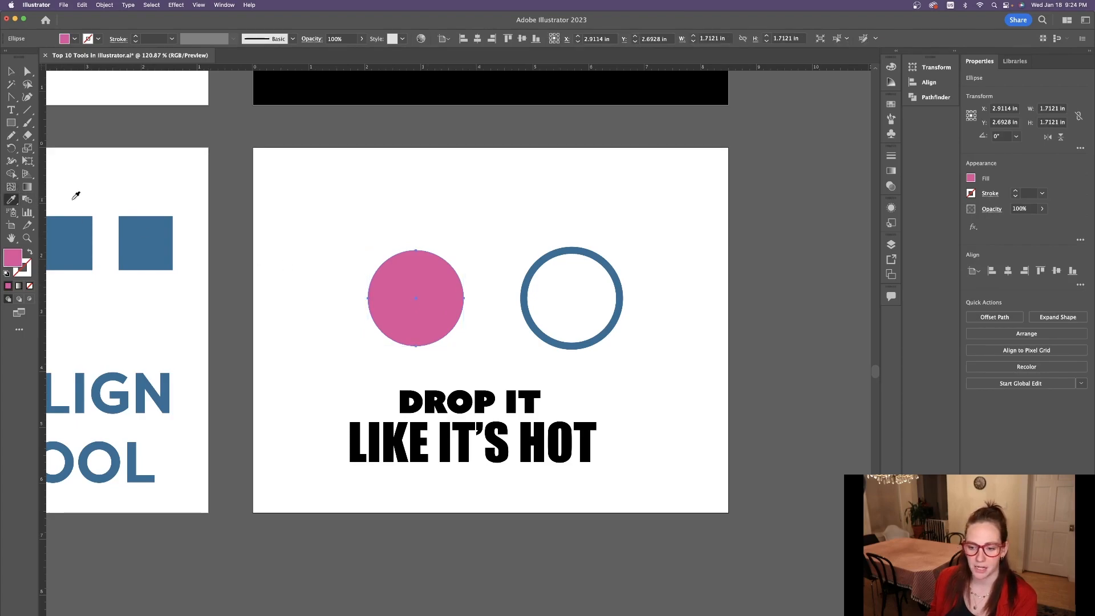
{"action": "left_click", "coordinate": [595, 249]}
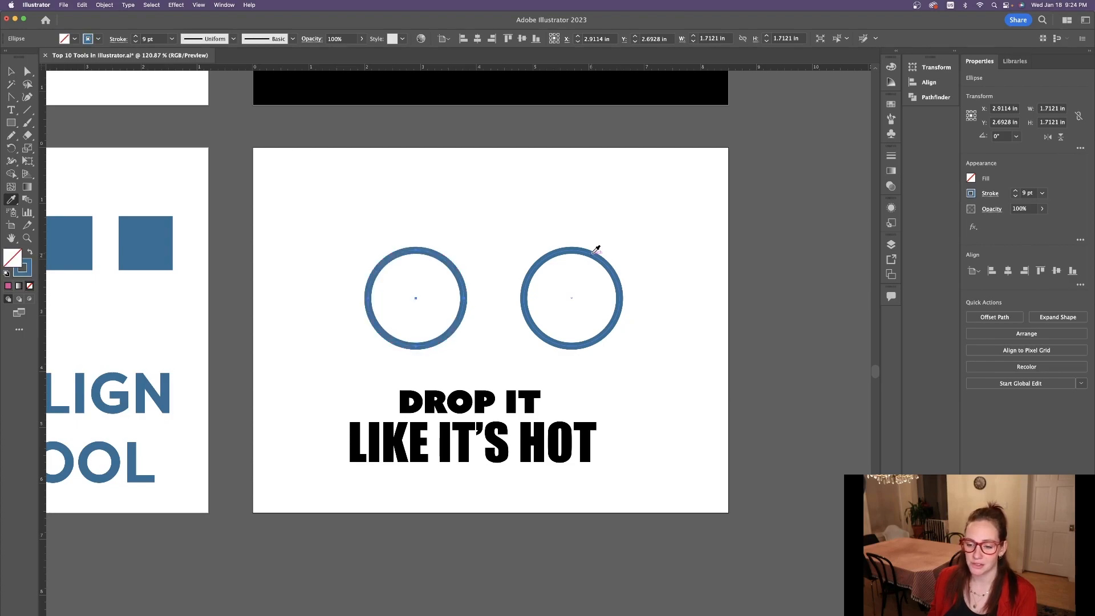
{"action": "key", "text": "v"}
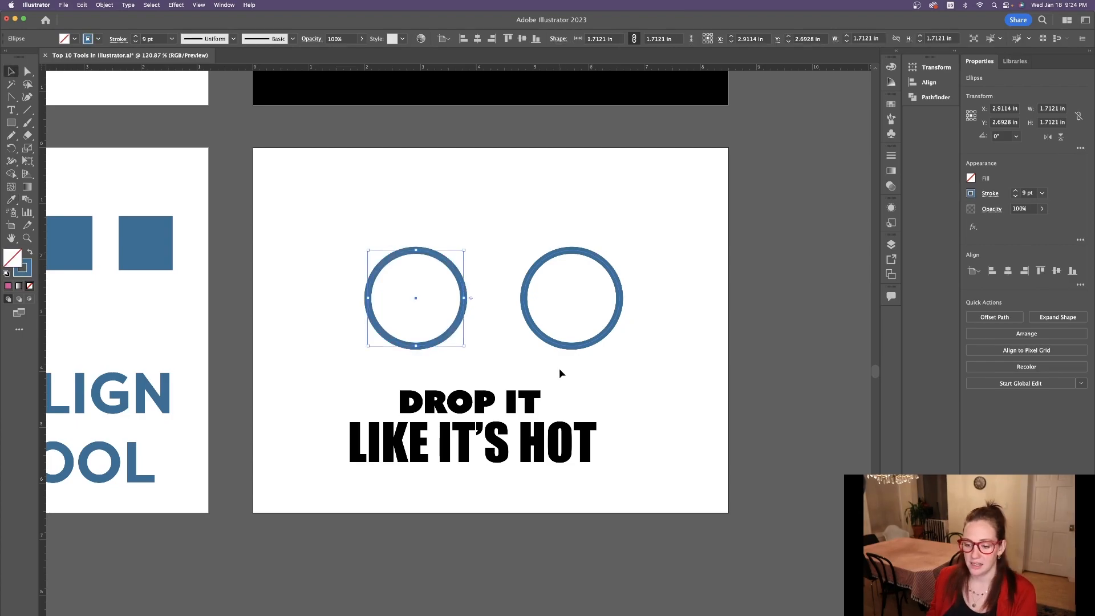
Apply the "DROP IT" text's style to "LIKE IT'S HOT" with the Eyedropper tool, and move the restyled line up closer beneath it.
{"action": "scroll", "coordinate": [559, 368], "scroll_direction": "down", "scroll_amount": 2}
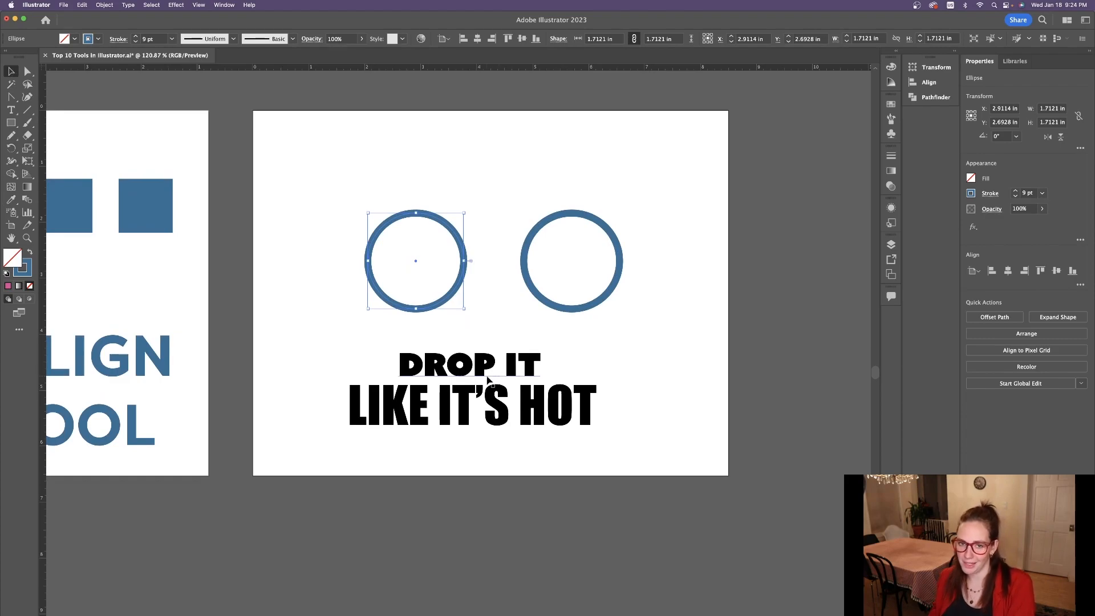
{"action": "left_click", "coordinate": [501, 420]}
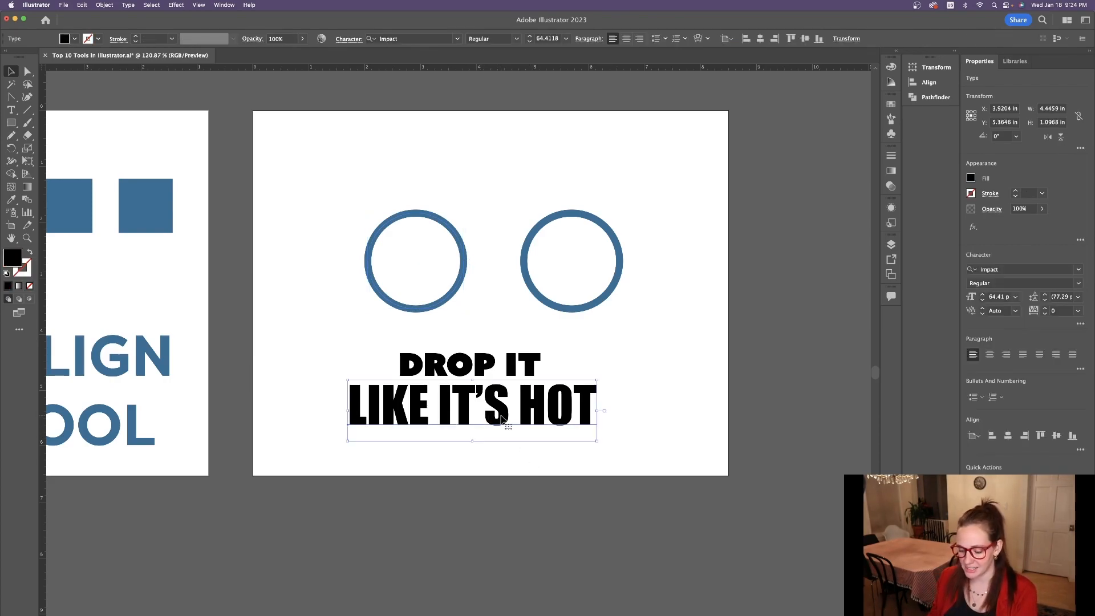
{"action": "key", "text": "i"}
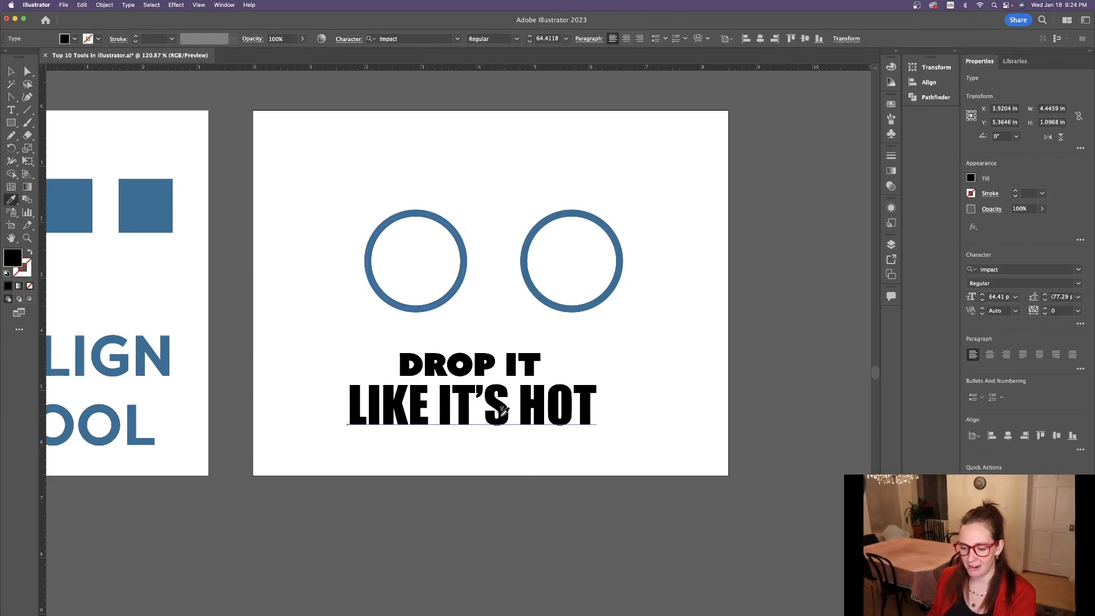
{"action": "left_click", "coordinate": [516, 357]}
{"action": "key", "text": "v"}
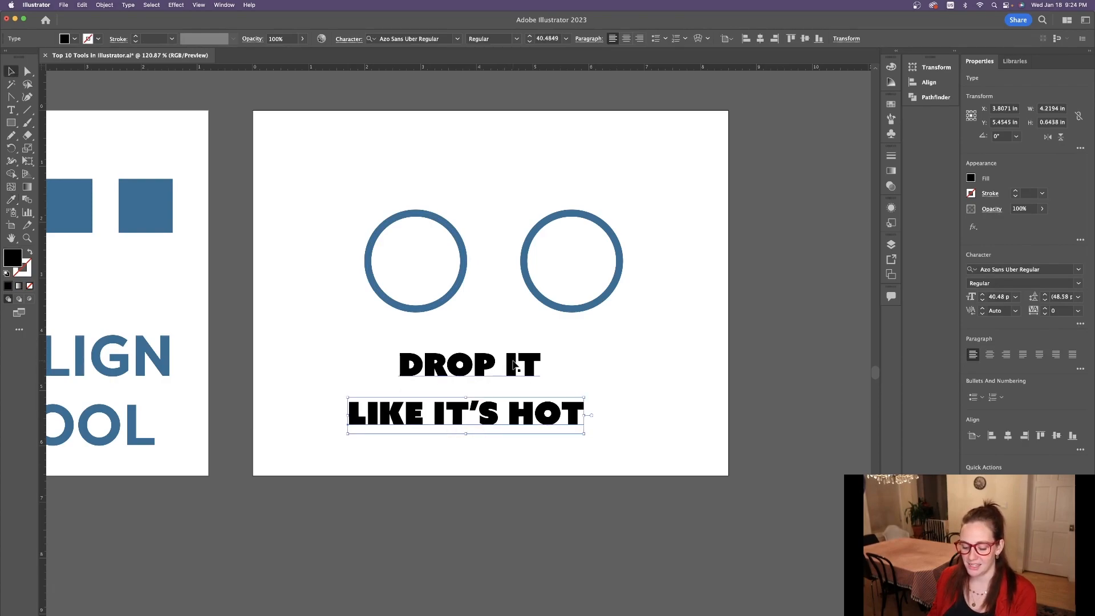
{"action": "left_click_drag", "start_coordinate": [488, 418], "coordinate": [494, 404]}
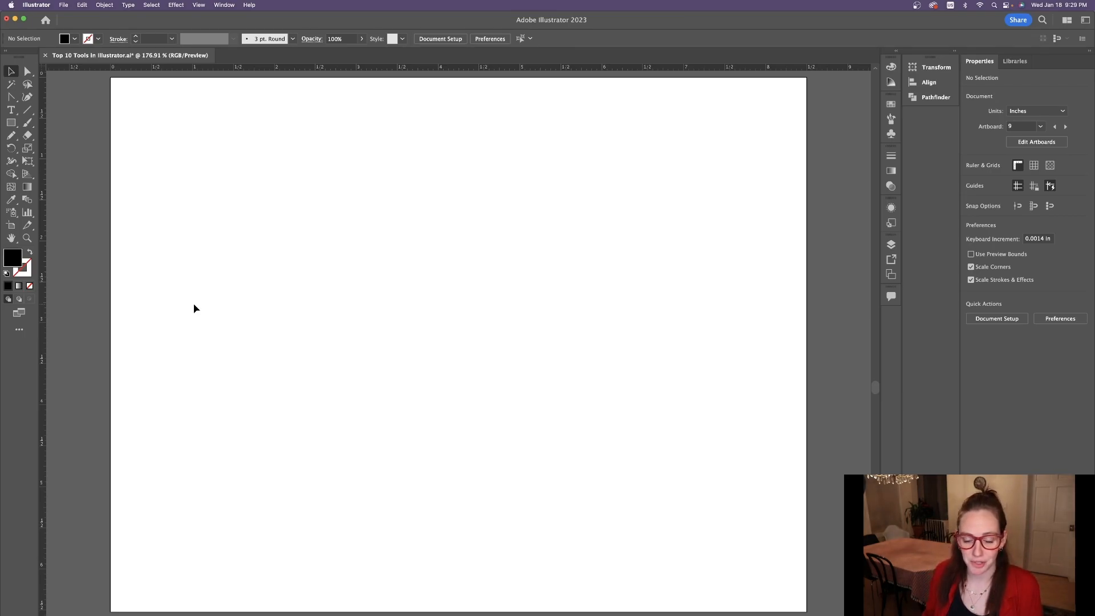
Create an area type frame reading "BOLOGNA" near the blank artboard's upper left, and shrink the frame to about 3.73 by 1.44 in.
{"action": "key", "text": "t"}
{"action": "left_click_drag", "start_coordinate": [184, 152], "coordinate": [719, 350]}
{"action": "type", "text": "BOLOGNA"}
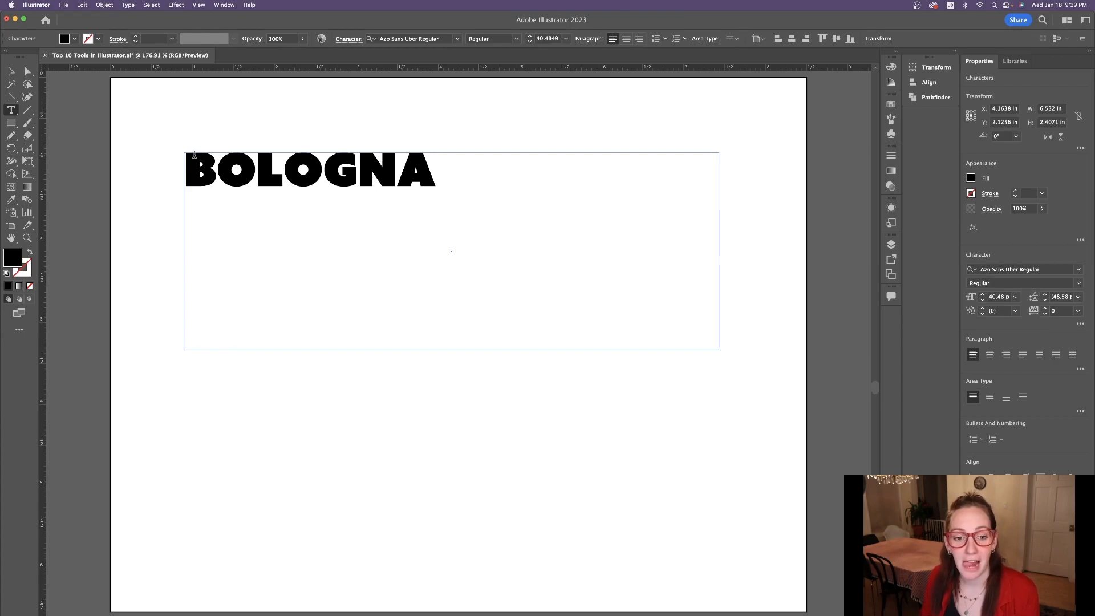
{"action": "left_click", "coordinate": [12, 73]}
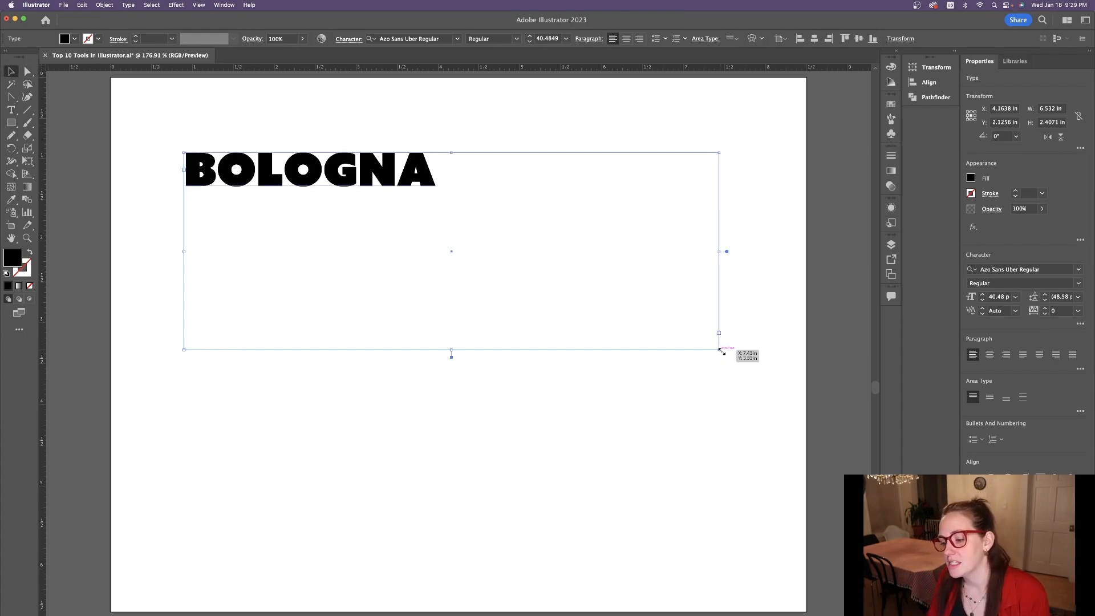
{"action": "left_click_drag", "start_coordinate": [721, 352], "coordinate": [490, 270]}
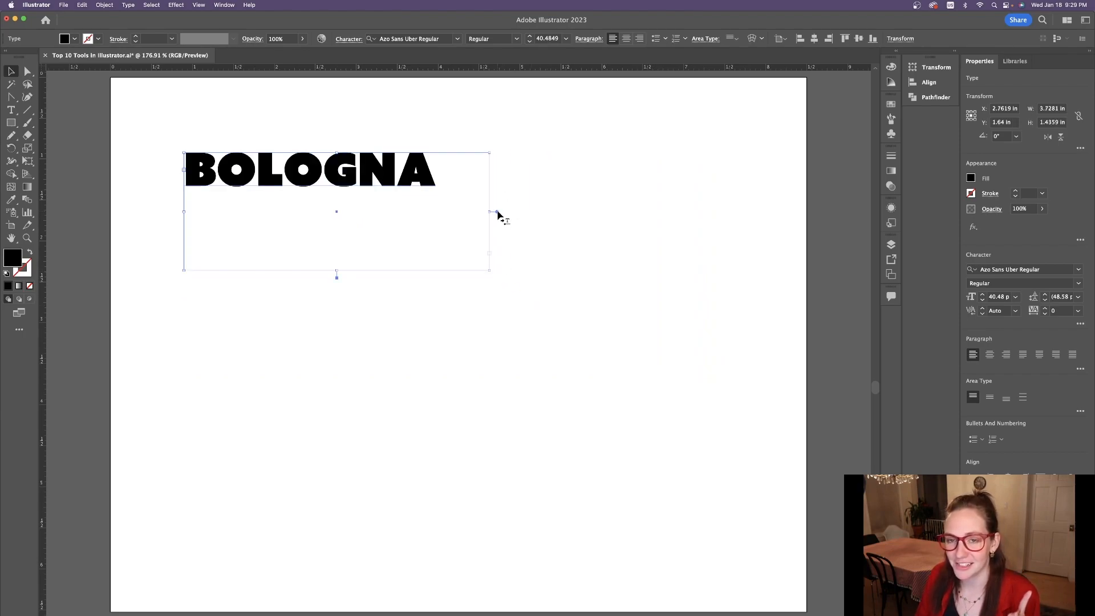
Convert the "BOLOGNA" text to point type and scale it up to about 49.36 pt.
{"action": "double_click", "coordinate": [497, 212]}
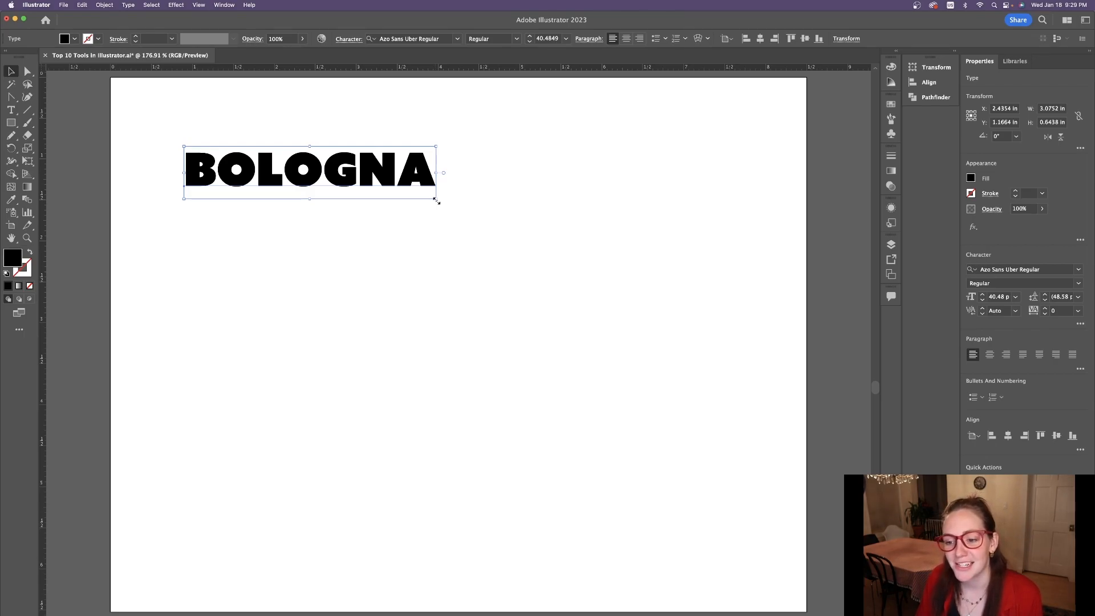
{"action": "left_click_drag", "start_coordinate": [435, 200], "coordinate": [491, 293]}
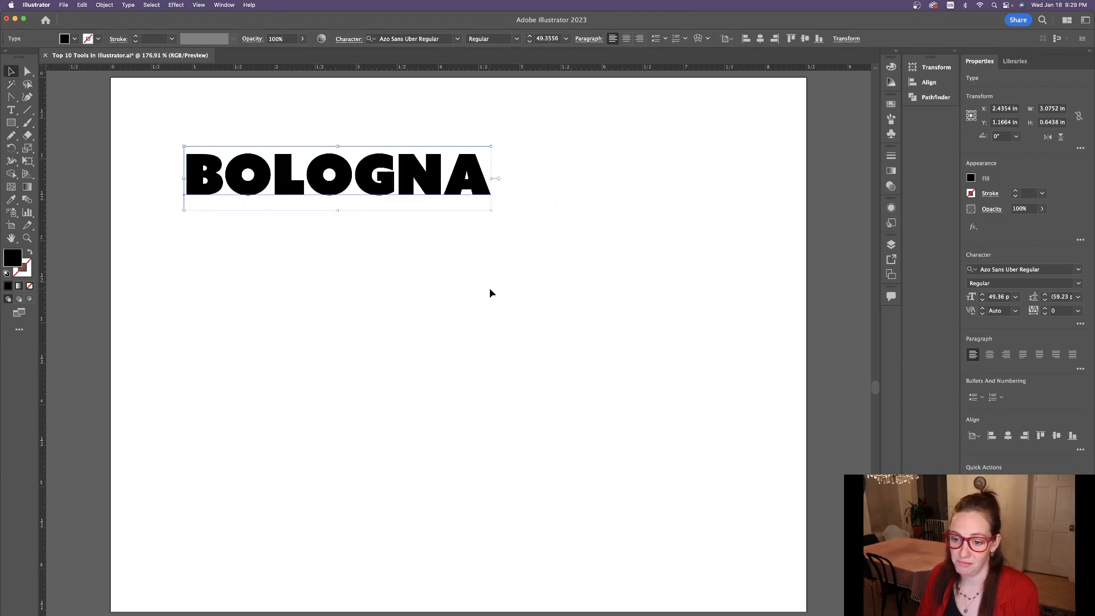
Convert the enlarged "BOLOGNA" text back to area type and extend its frame downward to about 3.63 in high.
{"action": "double_click", "coordinate": [499, 179]}
{"action": "double_click", "coordinate": [476, 183]}
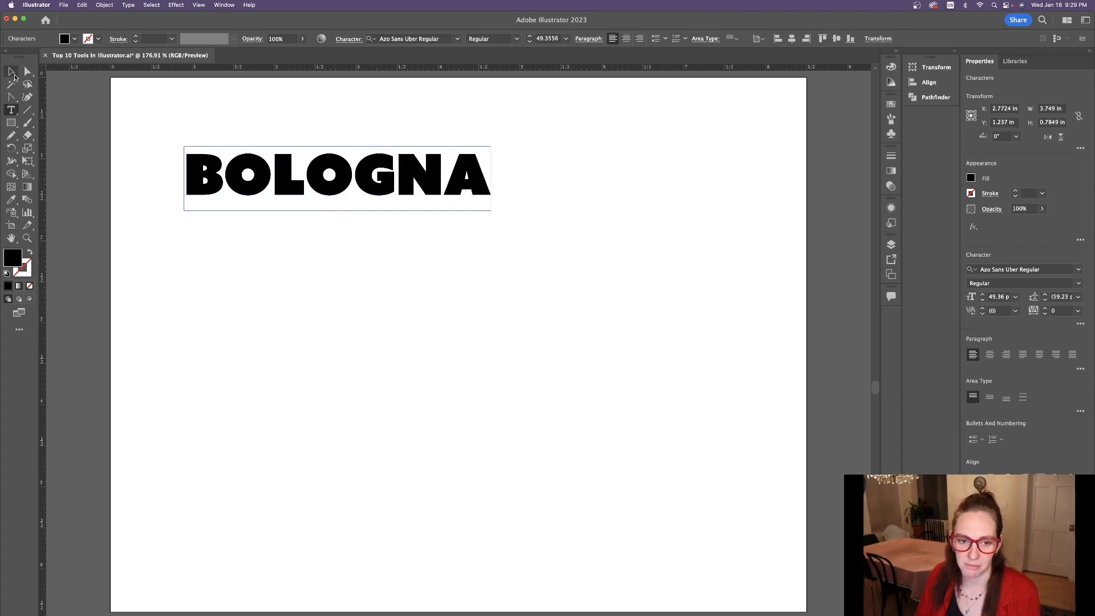
{"action": "left_click", "coordinate": [13, 74]}
{"action": "left_click_drag", "start_coordinate": [337, 214], "coordinate": [338, 444]}
Continue the text after "BOLOGNA" with "IS A DUMB WORD." inside the area type frame.
{"action": "double_click", "coordinate": [473, 173]}
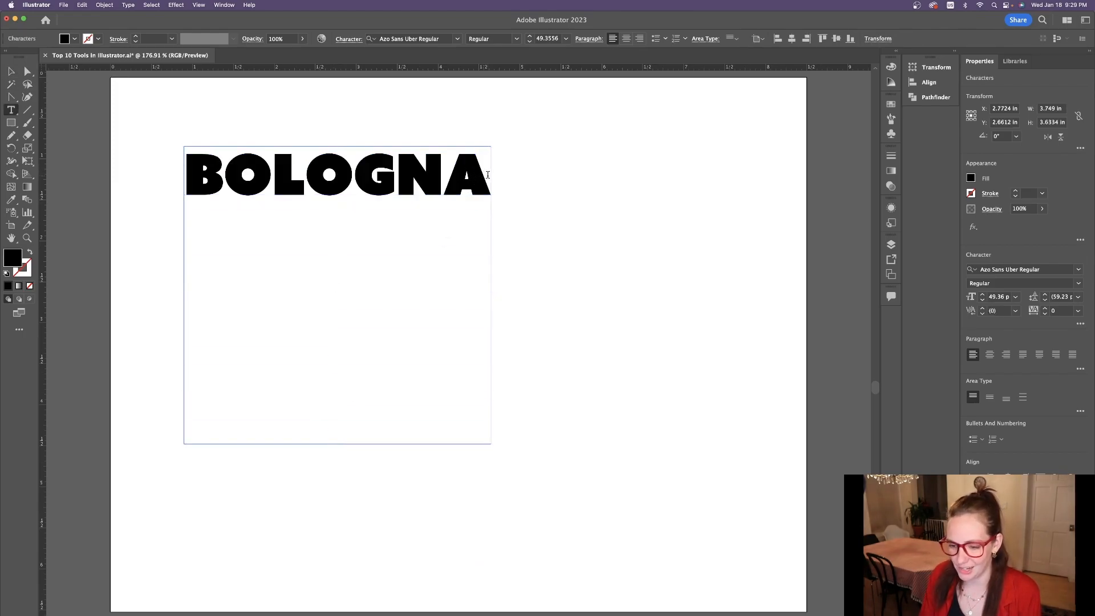
{"action": "type", "text": "IS A DYM"}
{"action": "key", "text": "BackSpace"}
{"action": "key", "text": "BackSpace"}
{"action": "type", "text": "UMB WORD."}
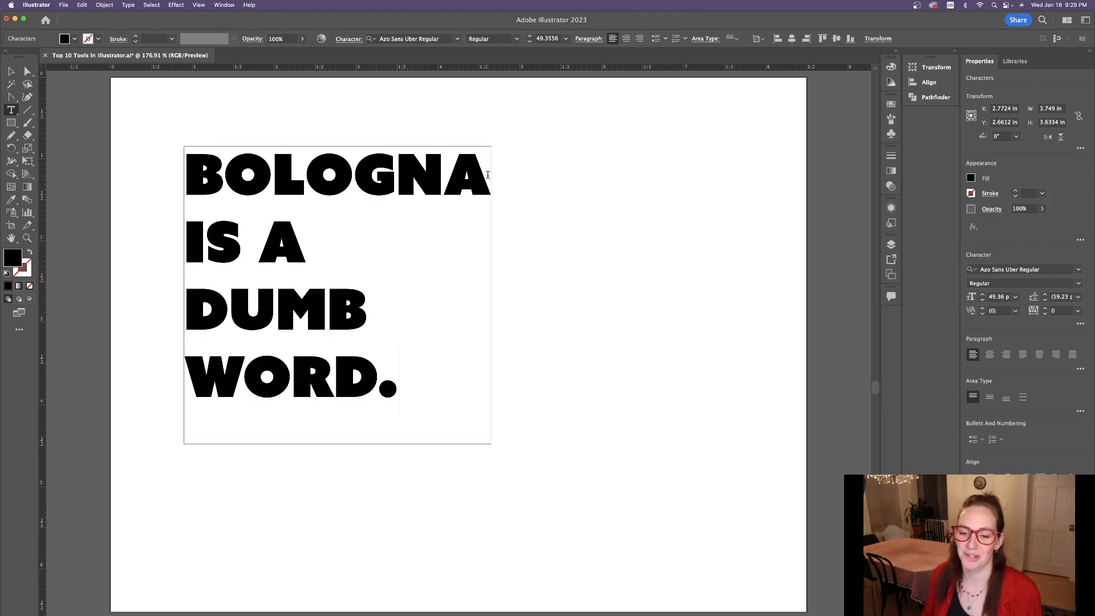